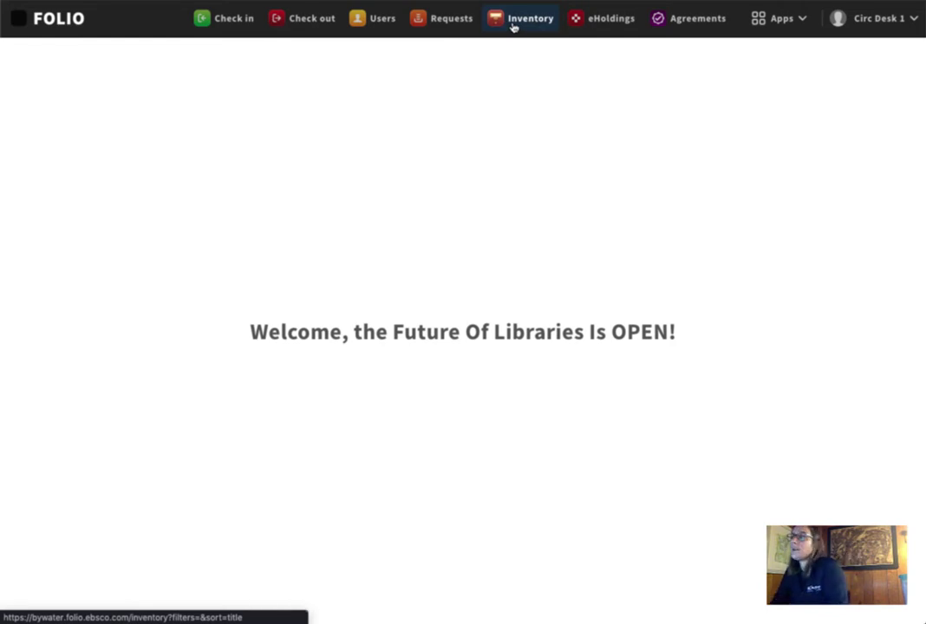
- Open the Inventory and run a keyword search of instances for "ethic"
{"action": "left_click", "coordinate": [513, 19]}
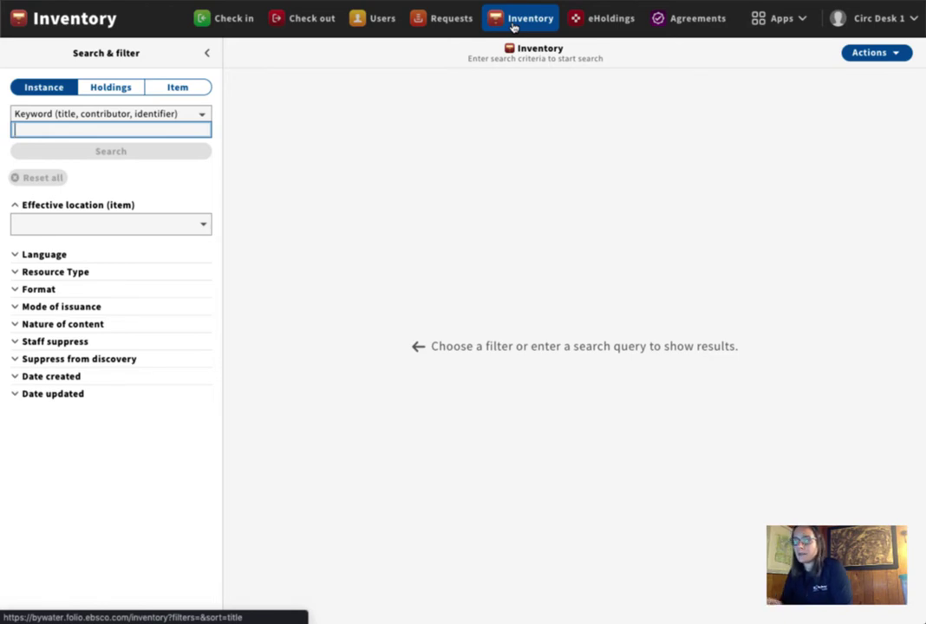
{"action": "left_click", "coordinate": [114, 115]}
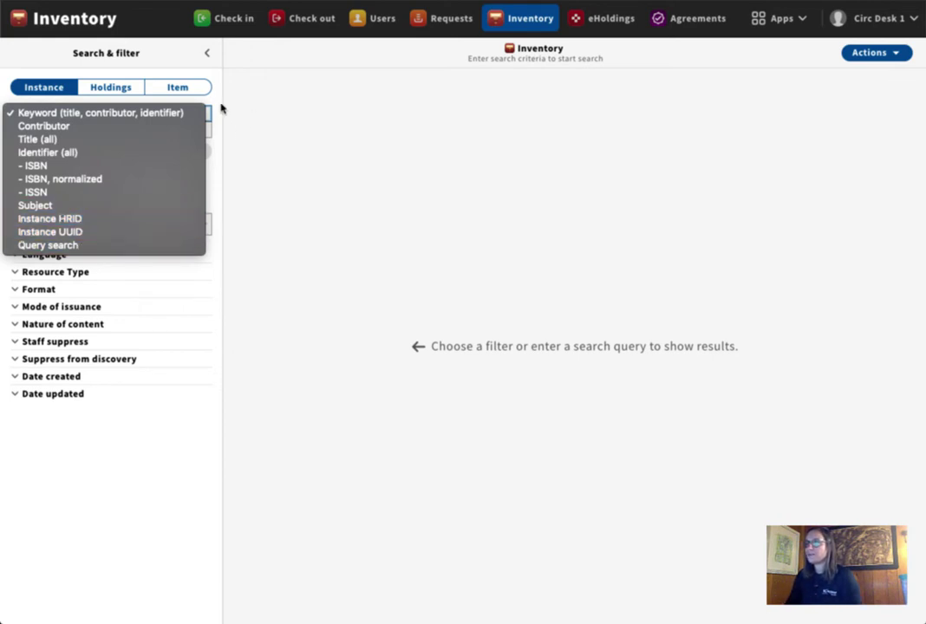
{"action": "left_click", "coordinate": [147, 115]}
{"action": "left_click", "coordinate": [118, 128]}
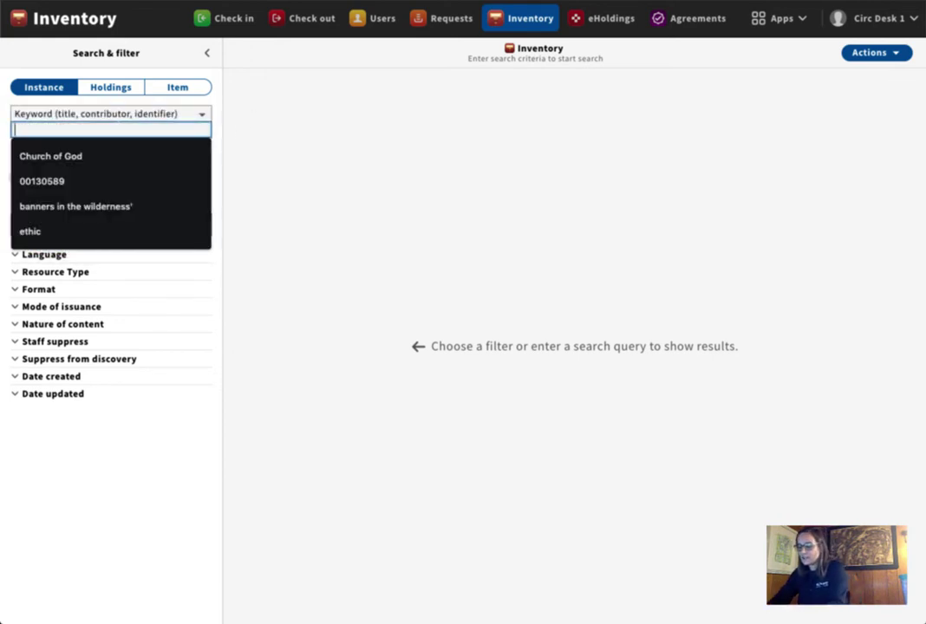
{"action": "left_click", "coordinate": [30, 231]}
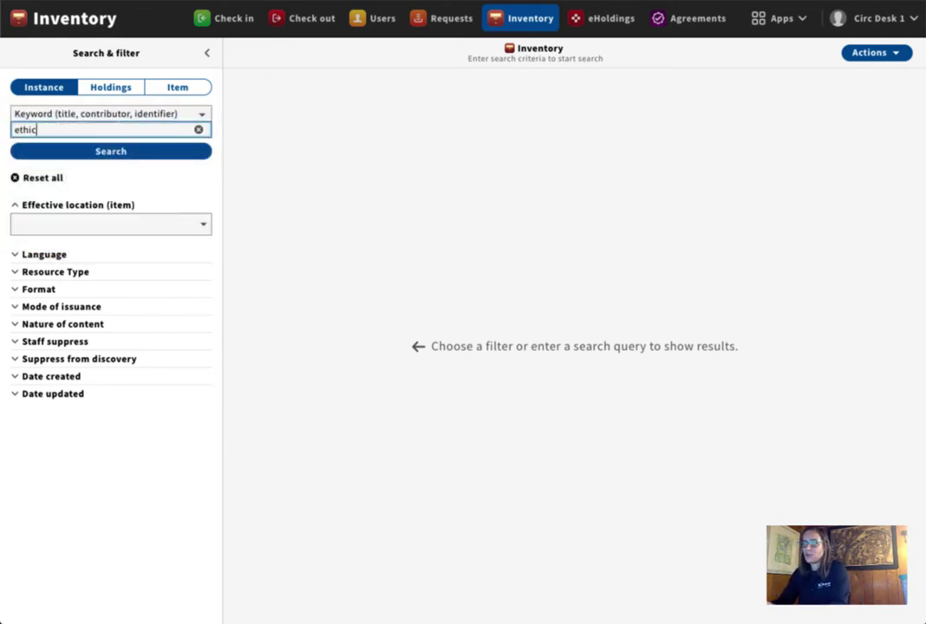
{"action": "left_click", "coordinate": [120, 153]}
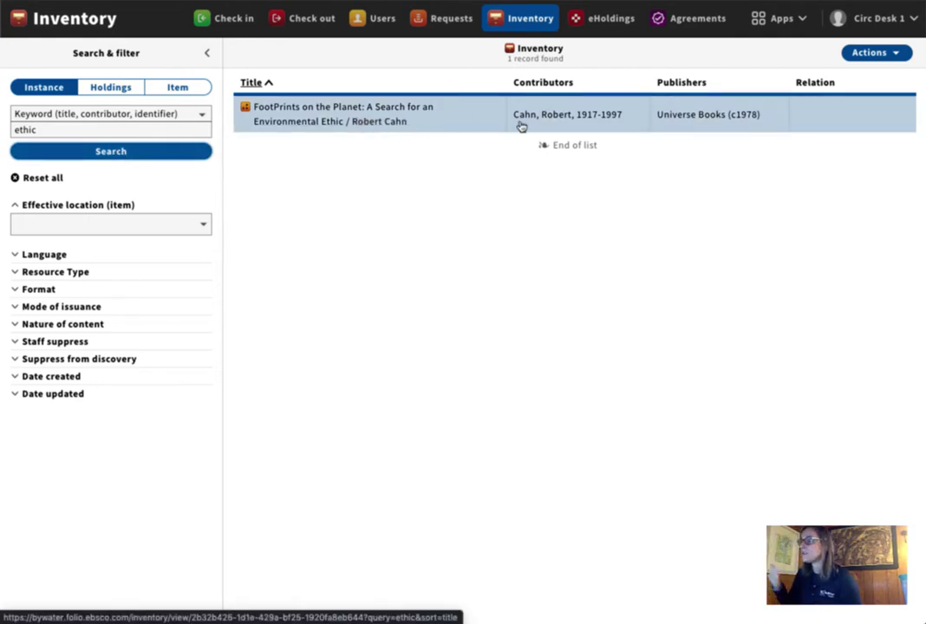
- Examine the administrative, title, identifier, contributor, descriptive and subject data in the "FootPrints on the Planet" instance record, and close it
{"action": "left_click", "coordinate": [454, 126]}
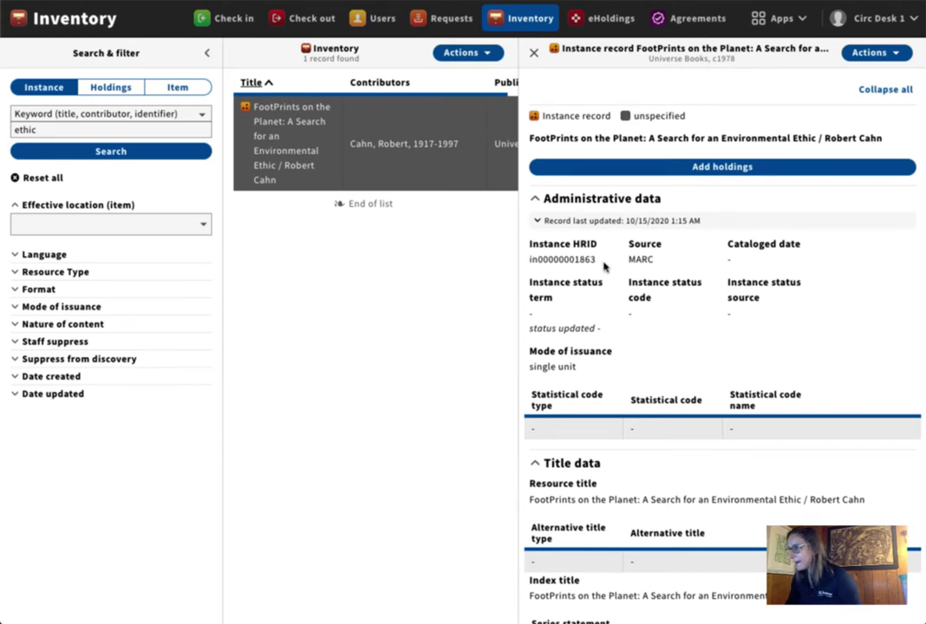
{"action": "scroll", "coordinate": [652, 317], "scroll_direction": "down", "scroll_amount": 3}
{"action": "scroll", "coordinate": [651, 317], "scroll_direction": "down", "scroll_amount": 1}
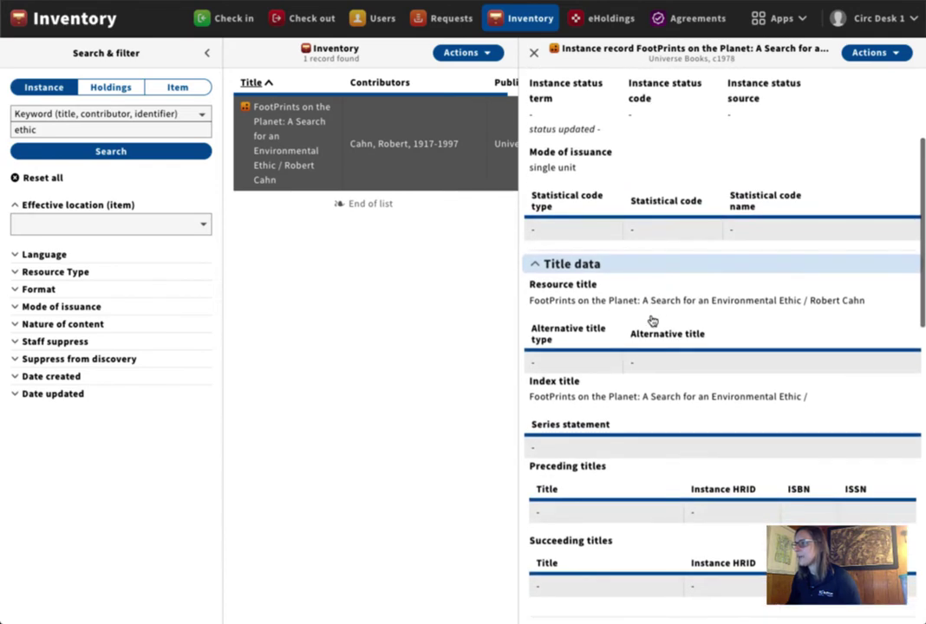
{"action": "scroll", "coordinate": [615, 325], "scroll_direction": "down", "scroll_amount": 4}
{"action": "scroll", "coordinate": [618, 325], "scroll_direction": "down", "scroll_amount": 1}
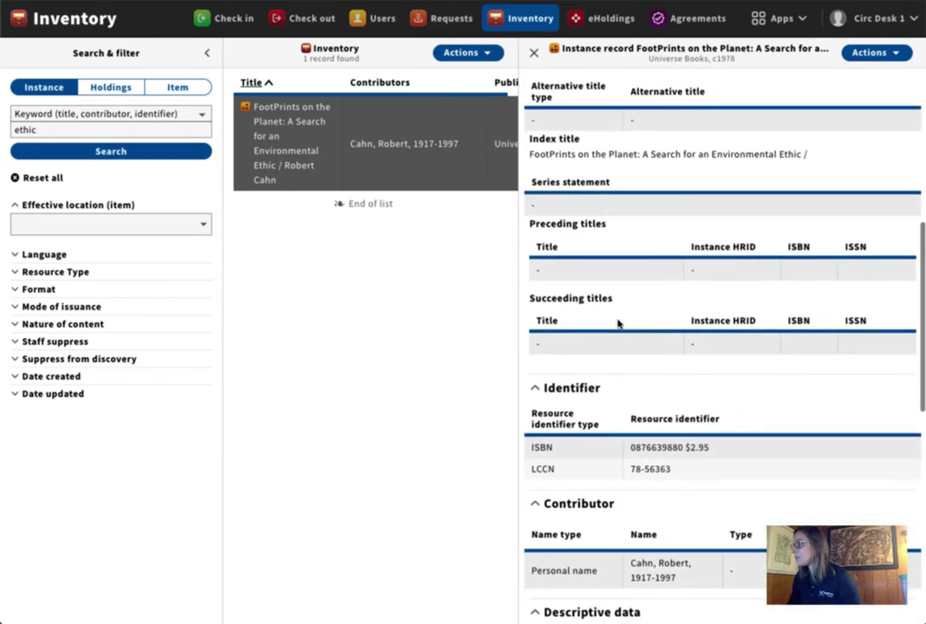
{"action": "scroll", "coordinate": [617, 324], "scroll_direction": "down", "scroll_amount": 2}
{"action": "scroll", "coordinate": [618, 324], "scroll_direction": "down", "scroll_amount": 2}
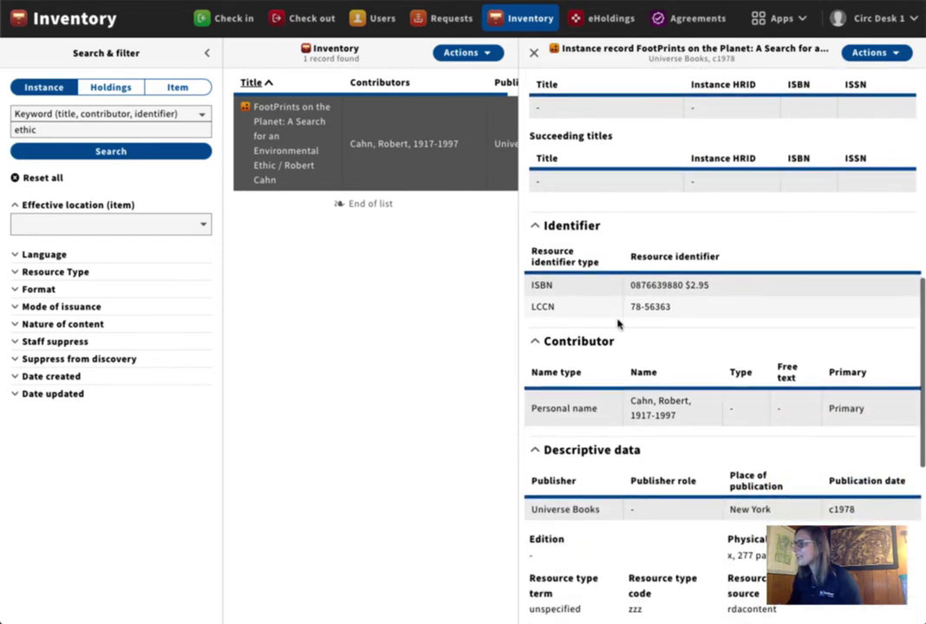
{"action": "scroll", "coordinate": [617, 324], "scroll_direction": "down", "scroll_amount": 2}
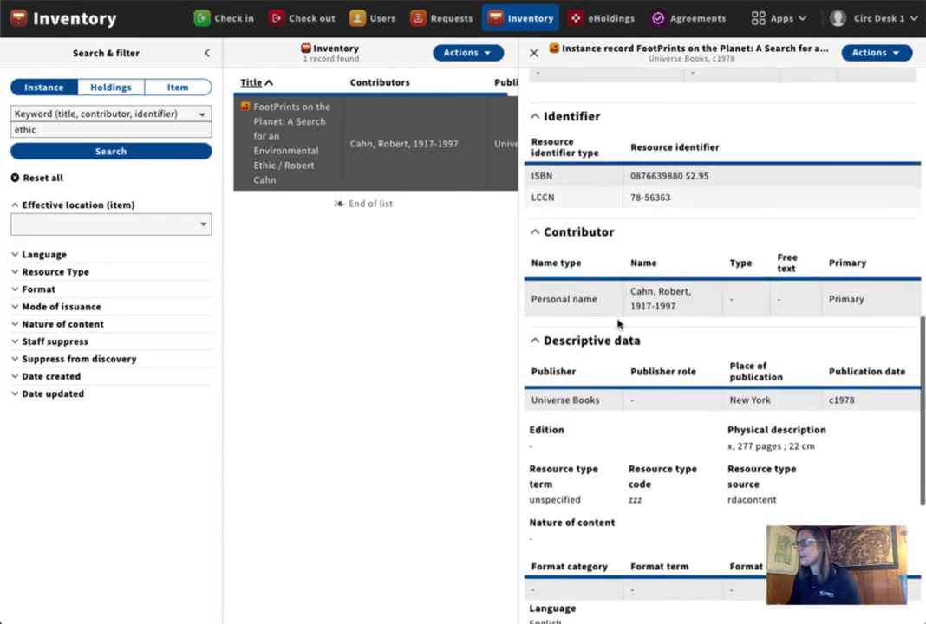
{"action": "scroll", "coordinate": [617, 325], "scroll_direction": "down", "scroll_amount": 2}
{"action": "scroll", "coordinate": [618, 324], "scroll_direction": "down", "scroll_amount": 2}
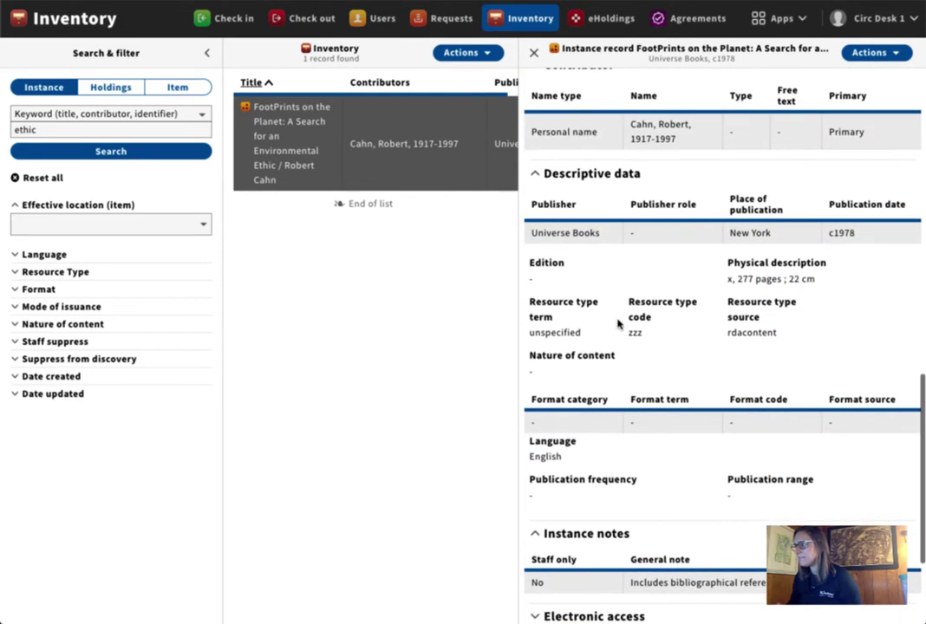
{"action": "scroll", "coordinate": [617, 325], "scroll_direction": "down", "scroll_amount": 1}
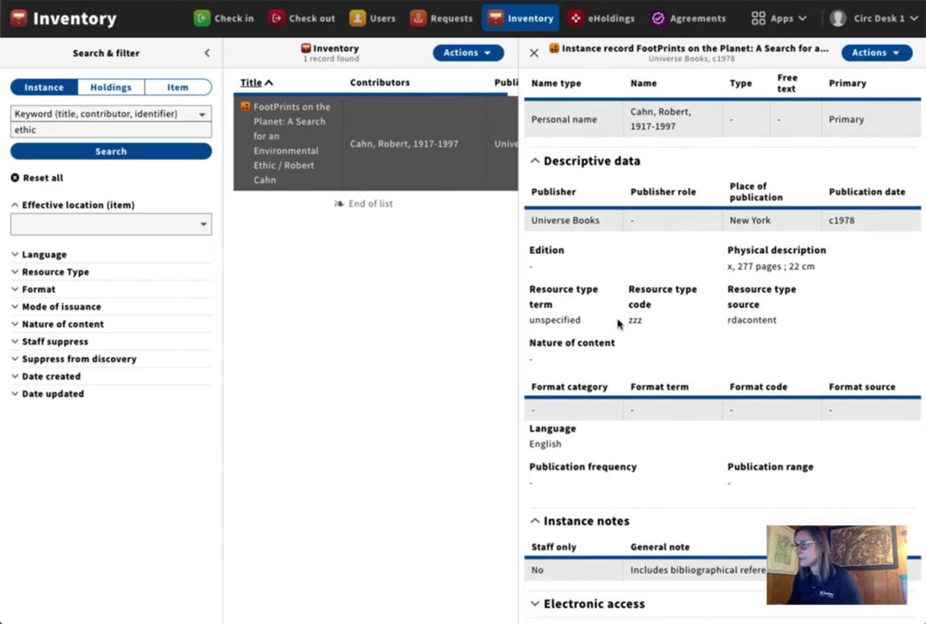
{"action": "scroll", "coordinate": [617, 324], "scroll_direction": "down", "scroll_amount": 1}
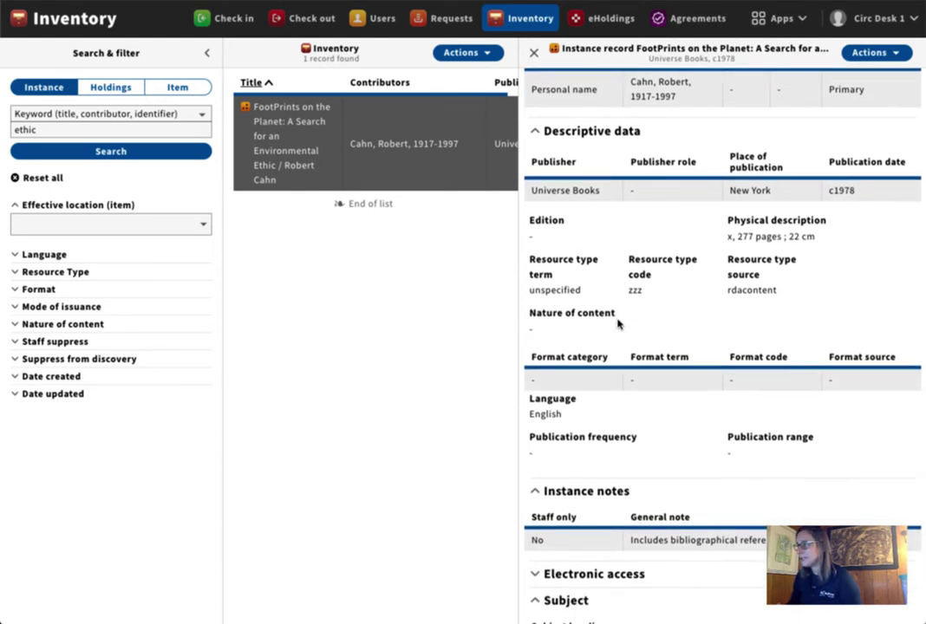
{"action": "scroll", "coordinate": [617, 324], "scroll_direction": "down", "scroll_amount": 4}
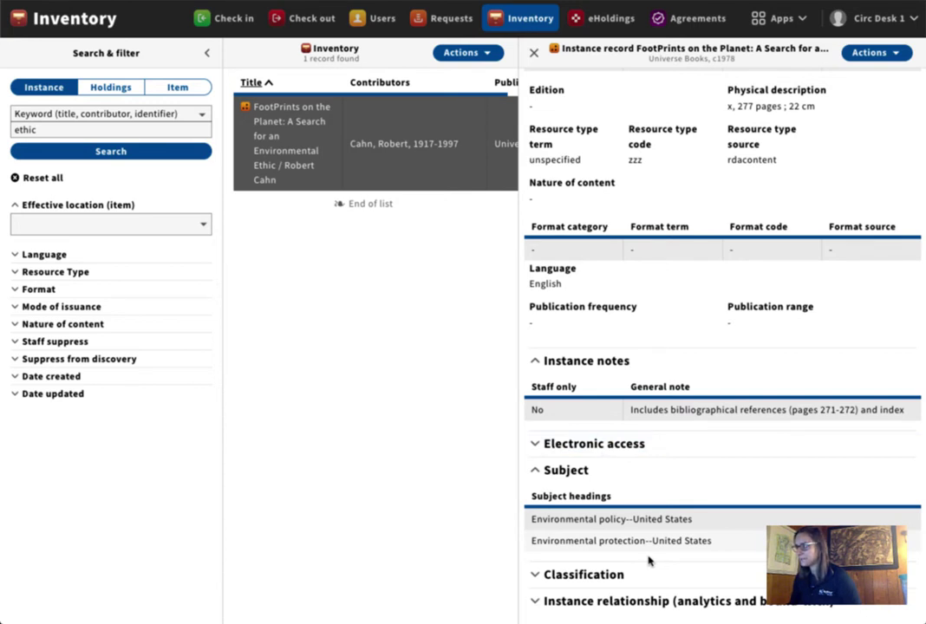
{"action": "left_click", "coordinate": [534, 56]}
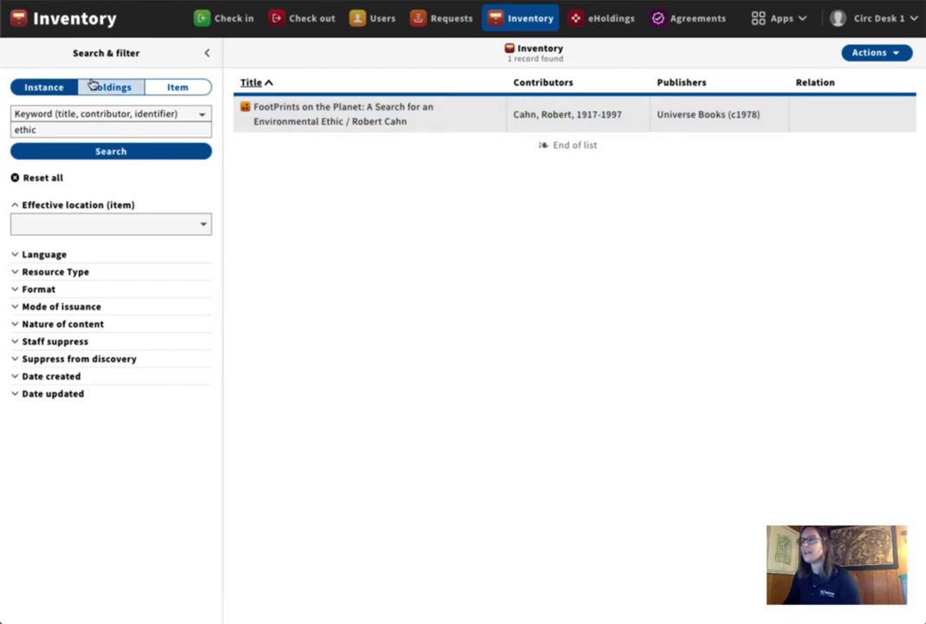
- Reset the instance search and review the search indexes offered for holdings
{"action": "left_click_drag", "start_coordinate": [71, 53], "coordinate": [145, 60]}
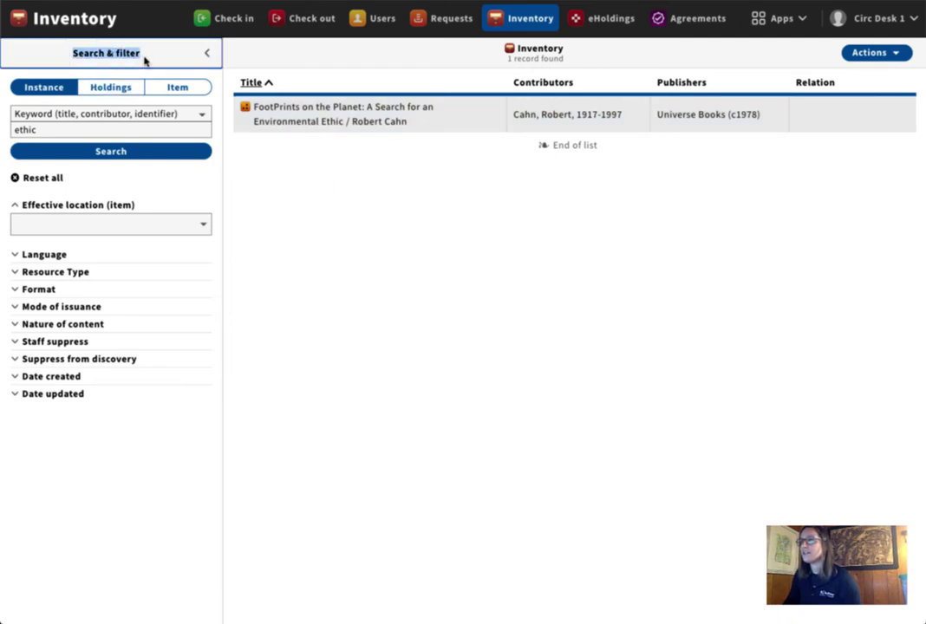
{"action": "left_click", "coordinate": [16, 182]}
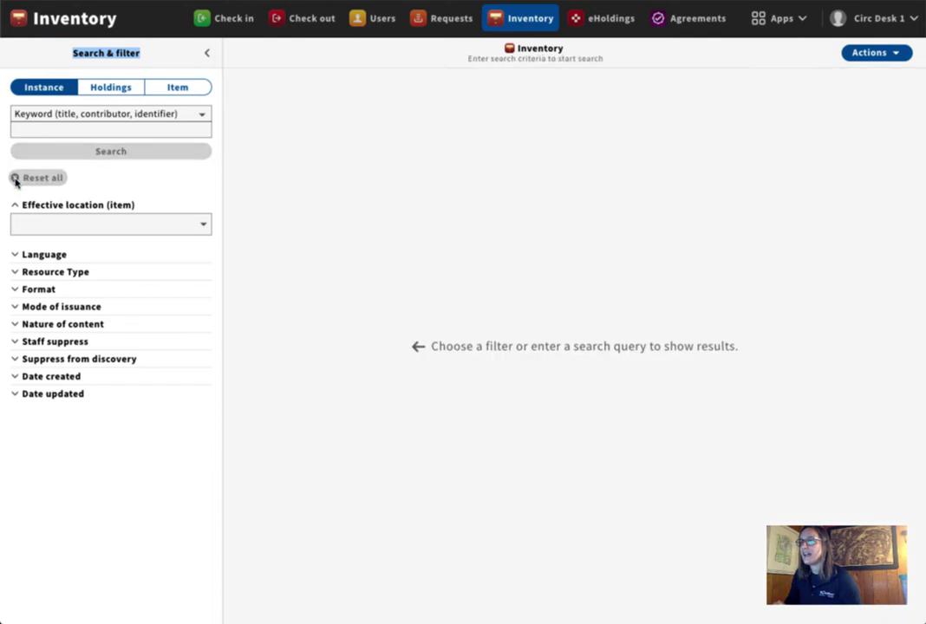
{"action": "left_click", "coordinate": [111, 91]}
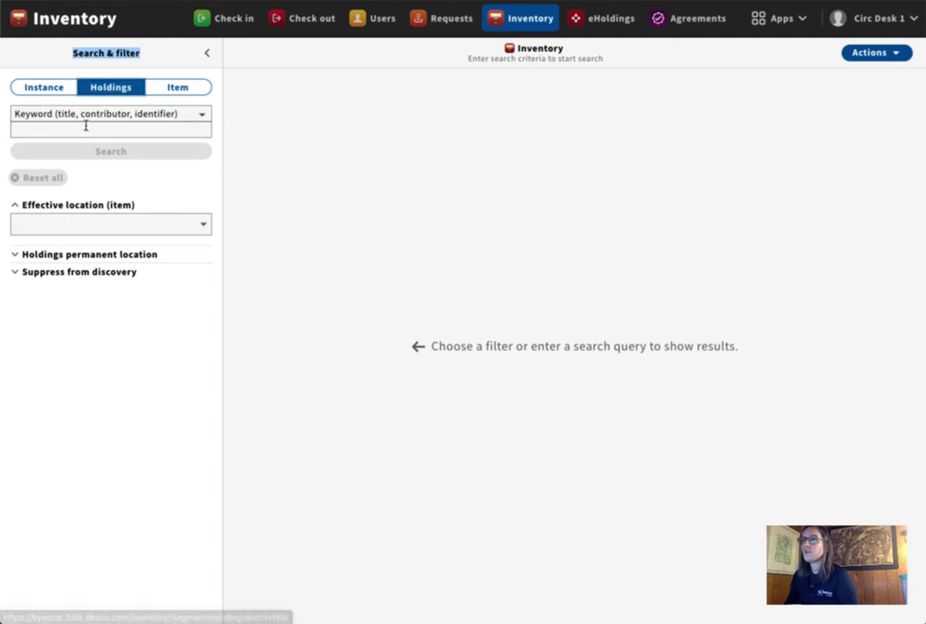
{"action": "left_click", "coordinate": [85, 127]}
{"action": "left_click", "coordinate": [91, 114]}
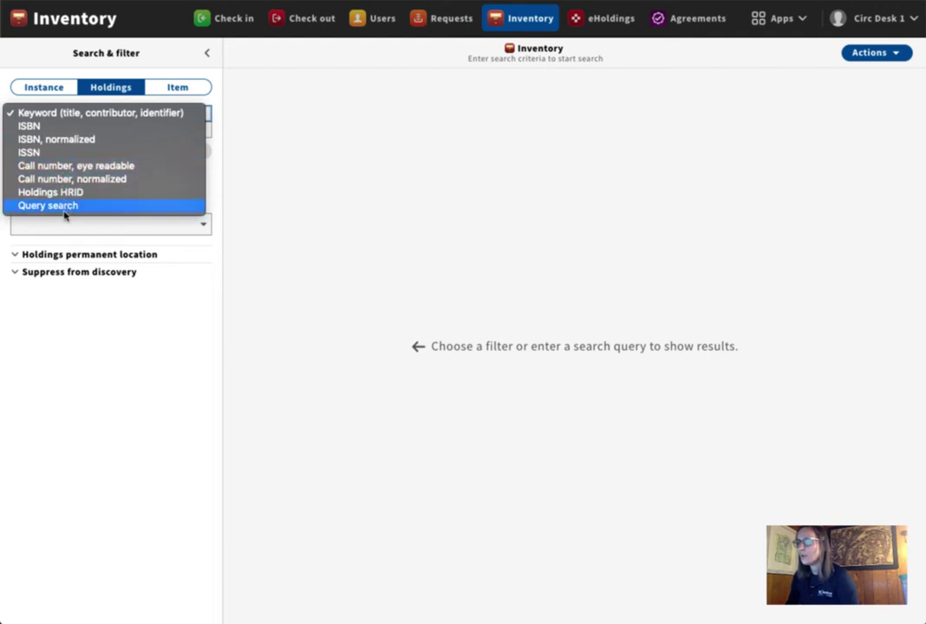
{"action": "left_click", "coordinate": [87, 230]}
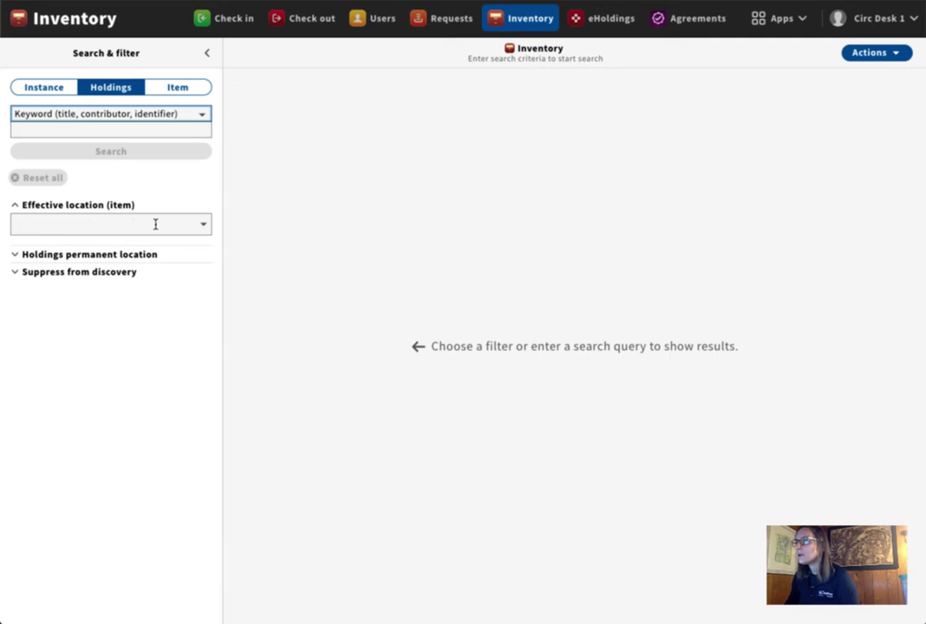
- Filter the holdings search by the permanent location Annex instead of an effective item location
{"action": "left_click", "coordinate": [201, 229]}
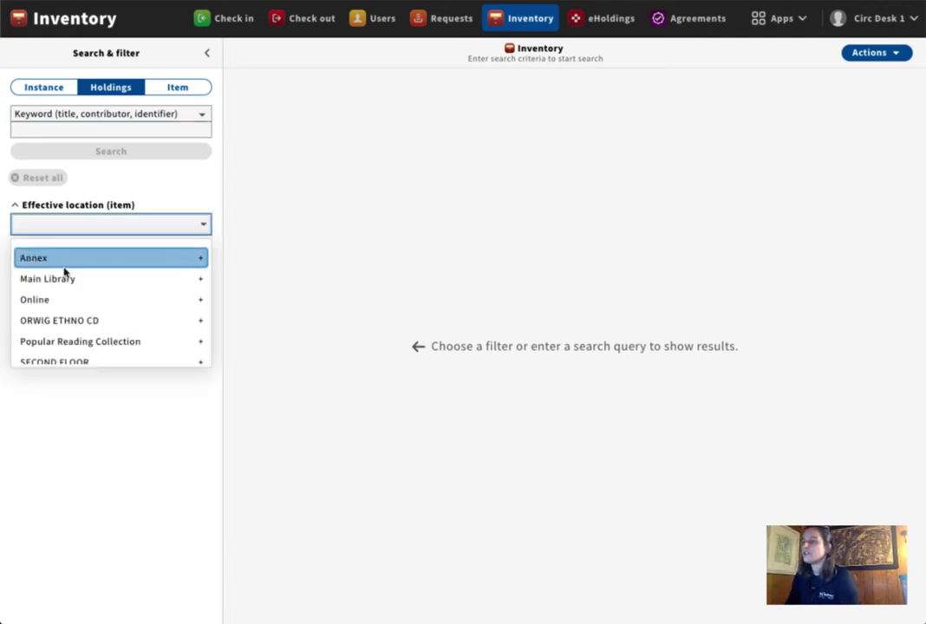
{"action": "left_click", "coordinate": [153, 206]}
{"action": "left_click", "coordinate": [120, 223]}
{"action": "left_click", "coordinate": [106, 244]}
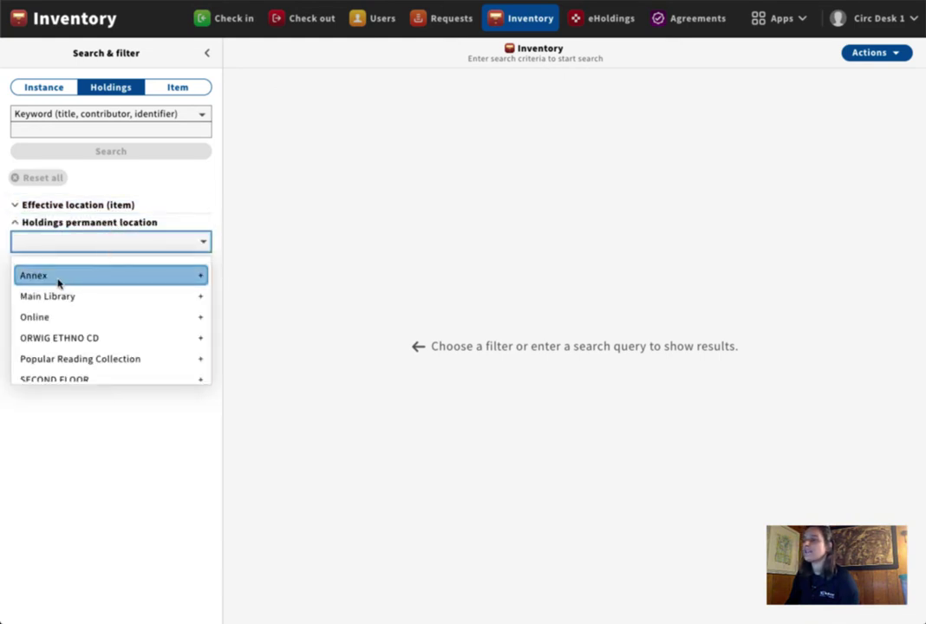
{"action": "left_click", "coordinate": [58, 282]}
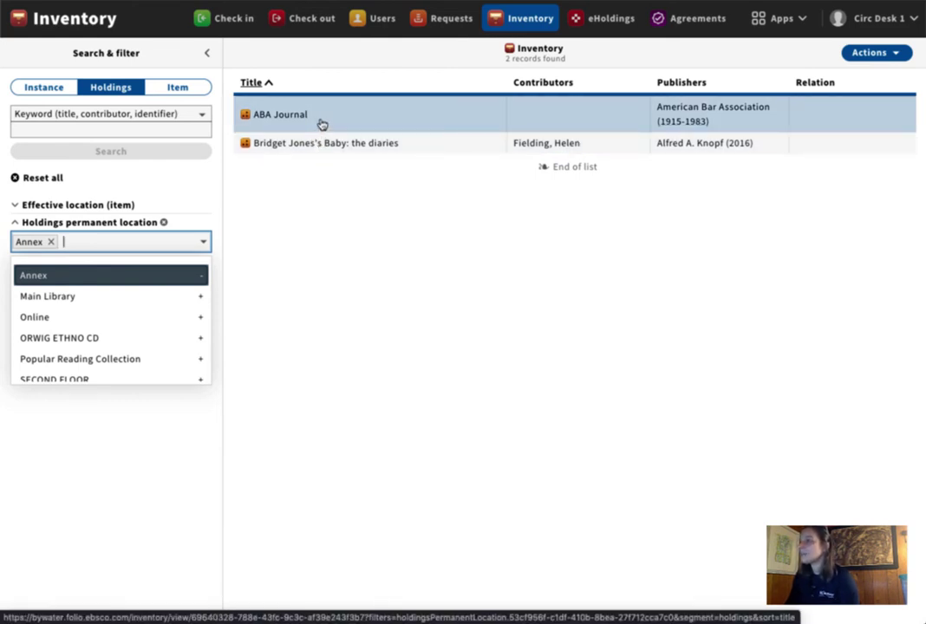
- Review the holdings in the ABA Journal instance record and clear the Annex location filter
{"action": "left_click", "coordinate": [321, 124]}
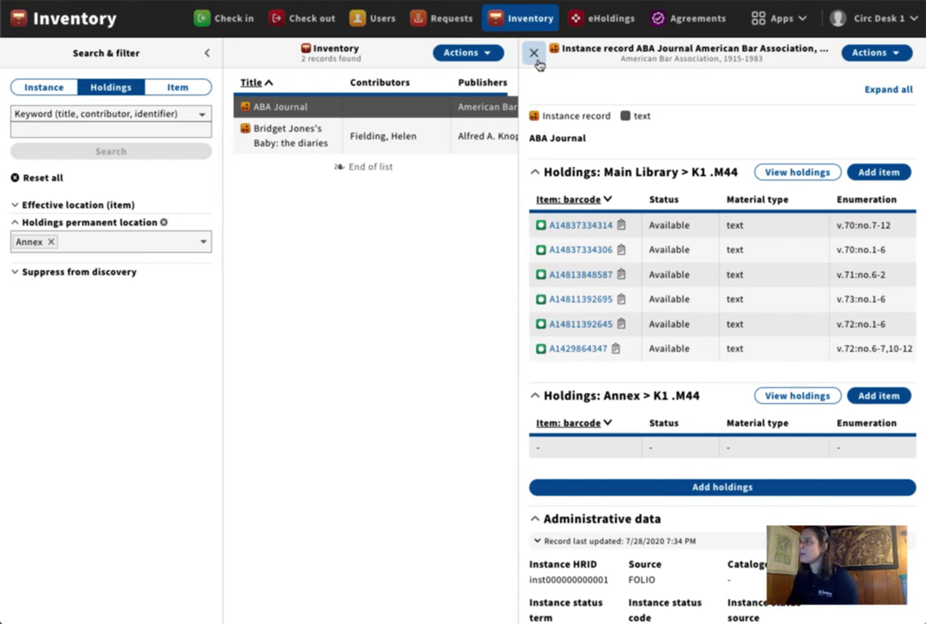
{"action": "left_click", "coordinate": [535, 55]}
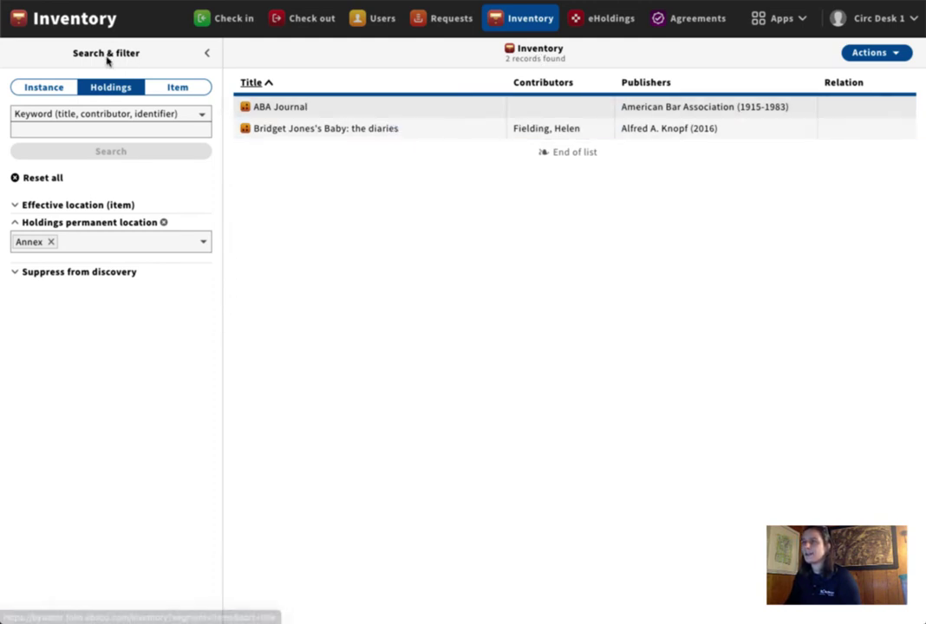
{"action": "left_click", "coordinate": [52, 243]}
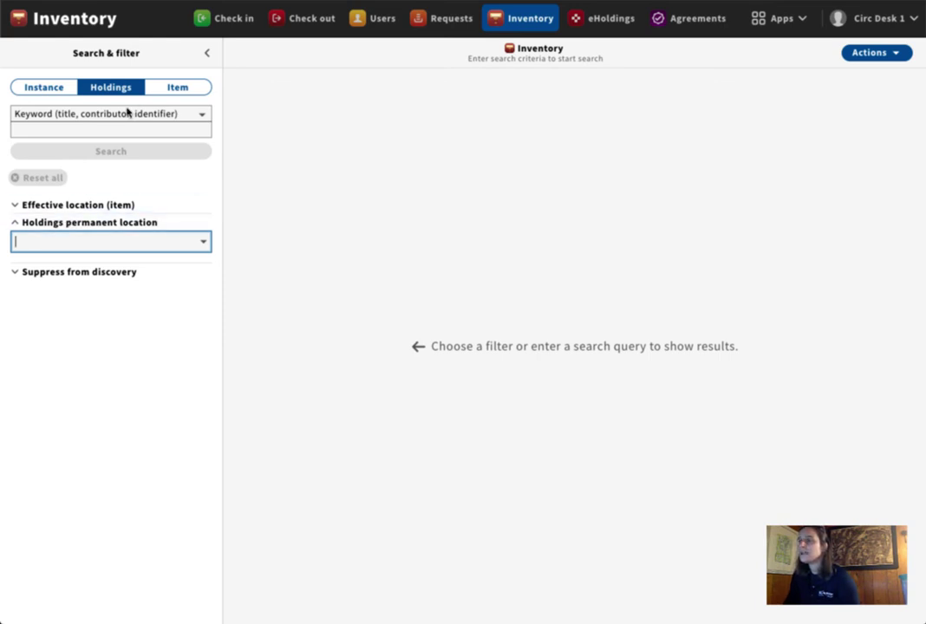
- Switch to item searching, list the items with status On order, and remove that filter
{"action": "left_click", "coordinate": [179, 89]}
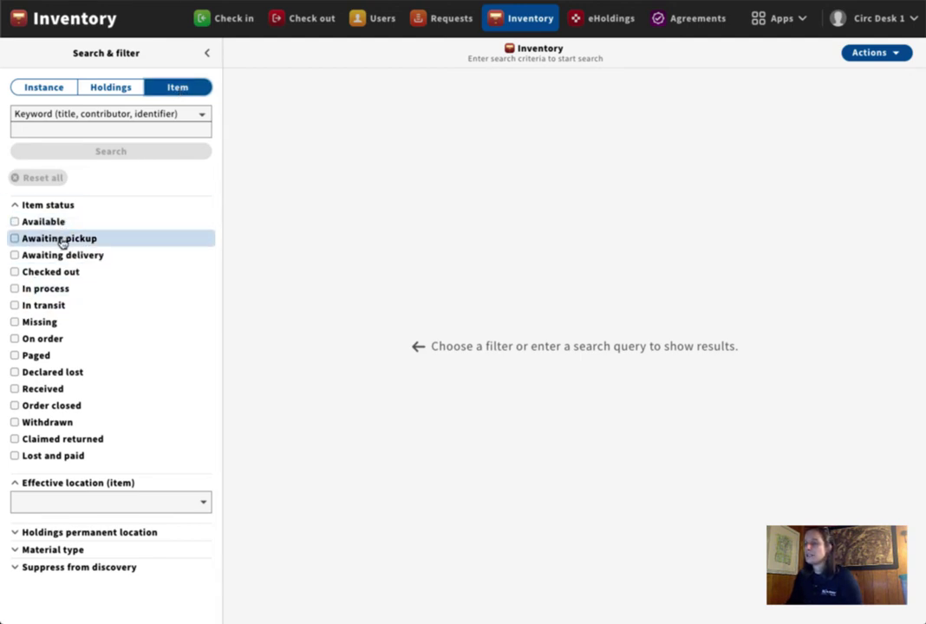
{"action": "left_click", "coordinate": [16, 342]}
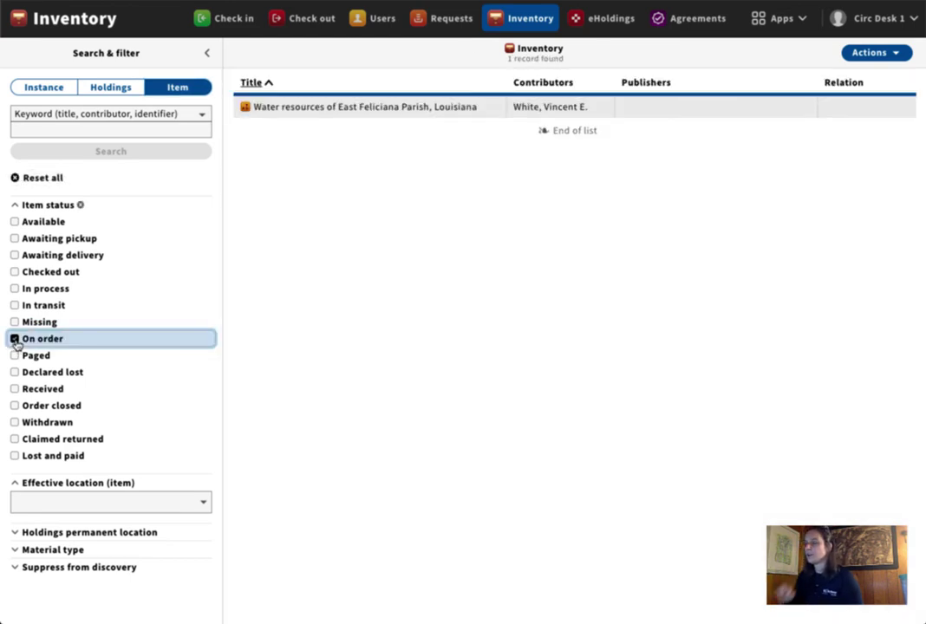
{"action": "left_click", "coordinate": [16, 342]}
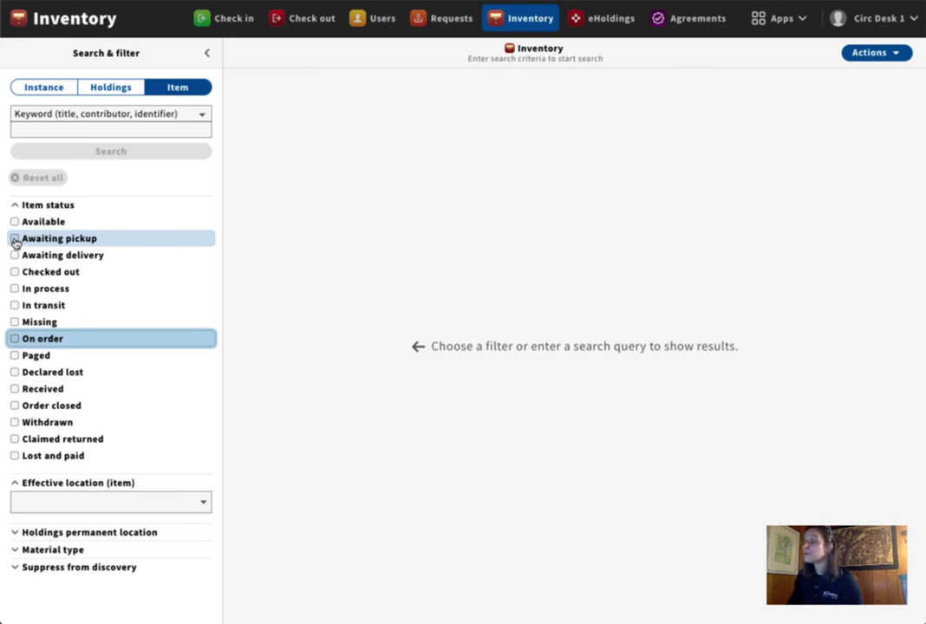
- Filter items by the Awaiting pickup status and check the item statuses in the Temeraire instance record
{"action": "left_click", "coordinate": [15, 240]}
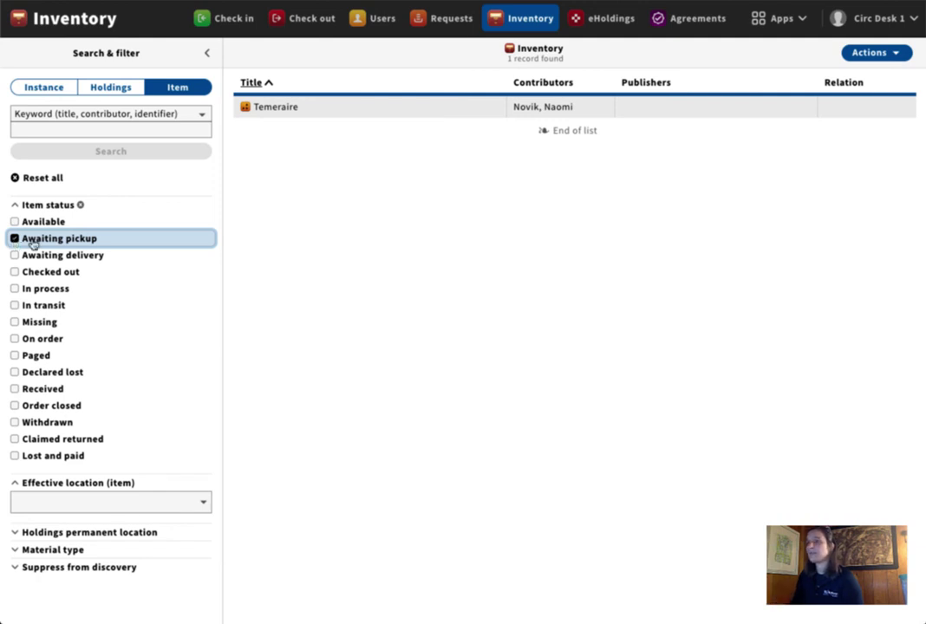
{"action": "left_click", "coordinate": [295, 110]}
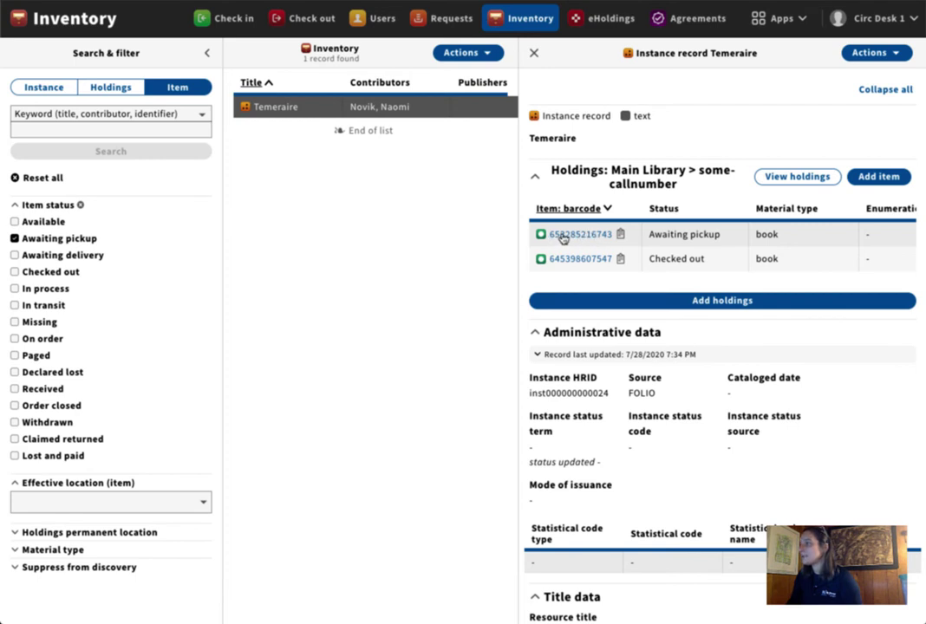
{"action": "left_click_drag", "start_coordinate": [650, 236], "coordinate": [728, 241]}
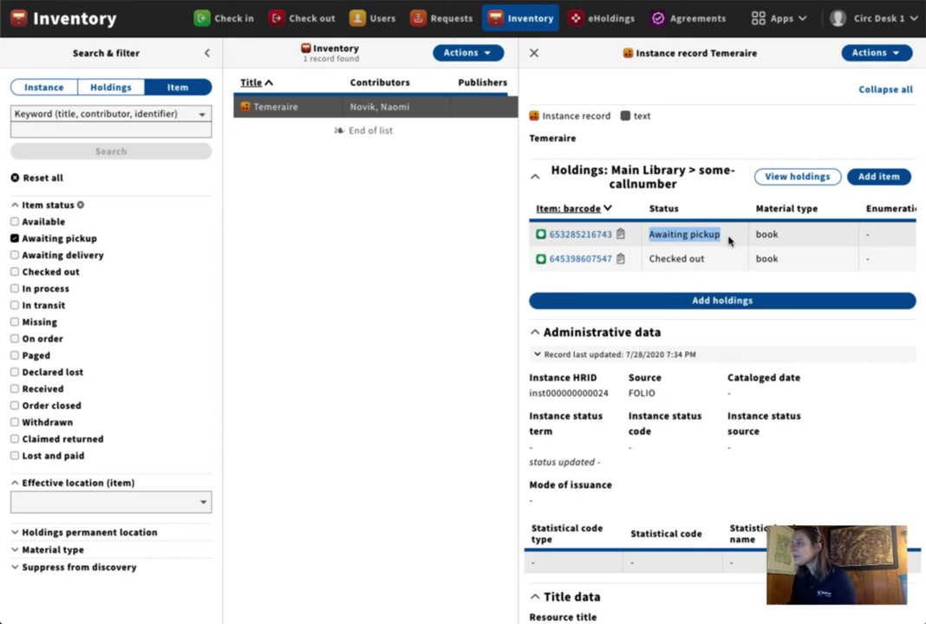
- Open Temeraire's item record that is awaiting pickup and examine its barcode, material type and enumeration data
{"action": "left_click", "coordinate": [579, 236]}
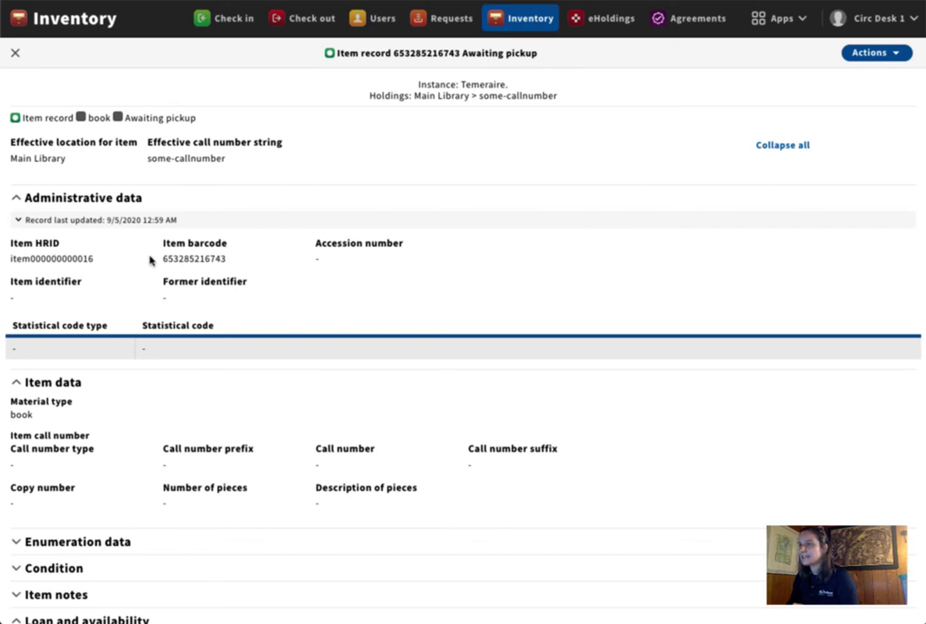
{"action": "left_click_drag", "start_coordinate": [163, 258], "coordinate": [256, 266]}
{"action": "scroll", "coordinate": [255, 267], "scroll_direction": "down", "scroll_amount": 1}
{"action": "scroll", "coordinate": [255, 267], "scroll_direction": "down", "scroll_amount": 3}
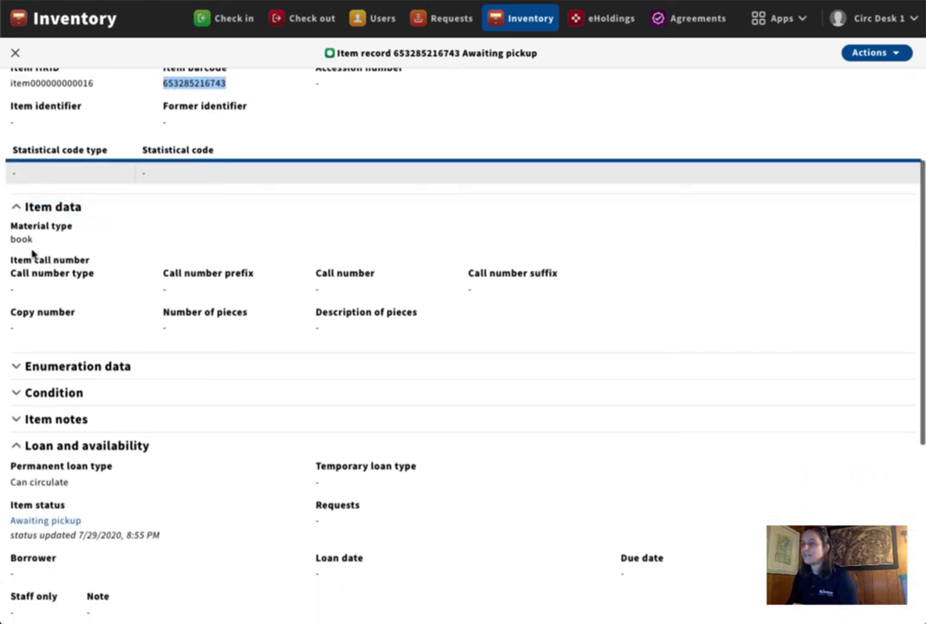
{"action": "left_click_drag", "start_coordinate": [11, 239], "coordinate": [54, 246]}
{"action": "scroll", "coordinate": [54, 247], "scroll_direction": "down", "scroll_amount": 2}
{"action": "left_click", "coordinate": [78, 279]}
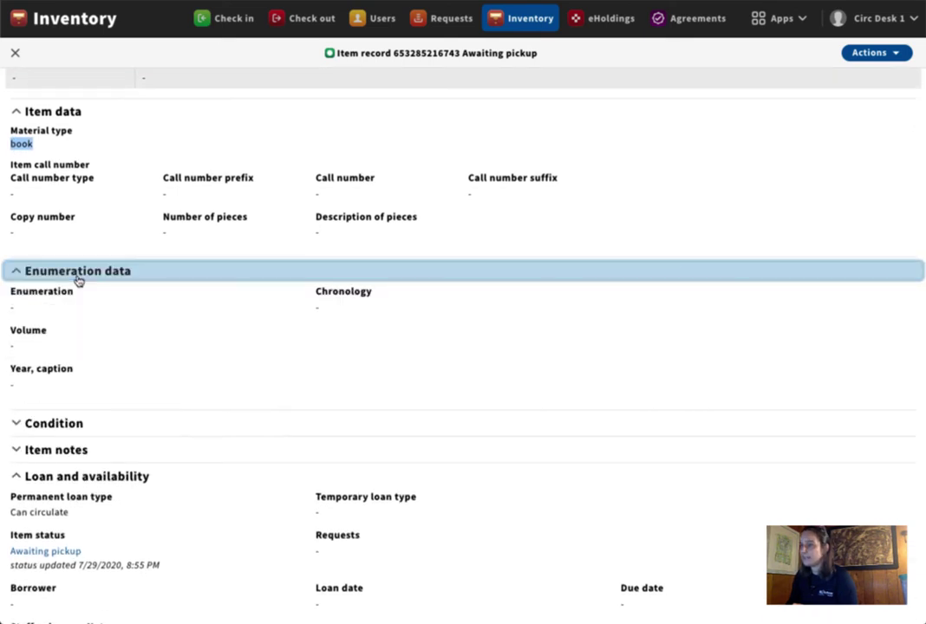
- Expand the Condition and Item notes sections of Temeraire's item record and review their fields
{"action": "scroll", "coordinate": [77, 280], "scroll_direction": "down", "scroll_amount": 2}
{"action": "left_click", "coordinate": [78, 319]}
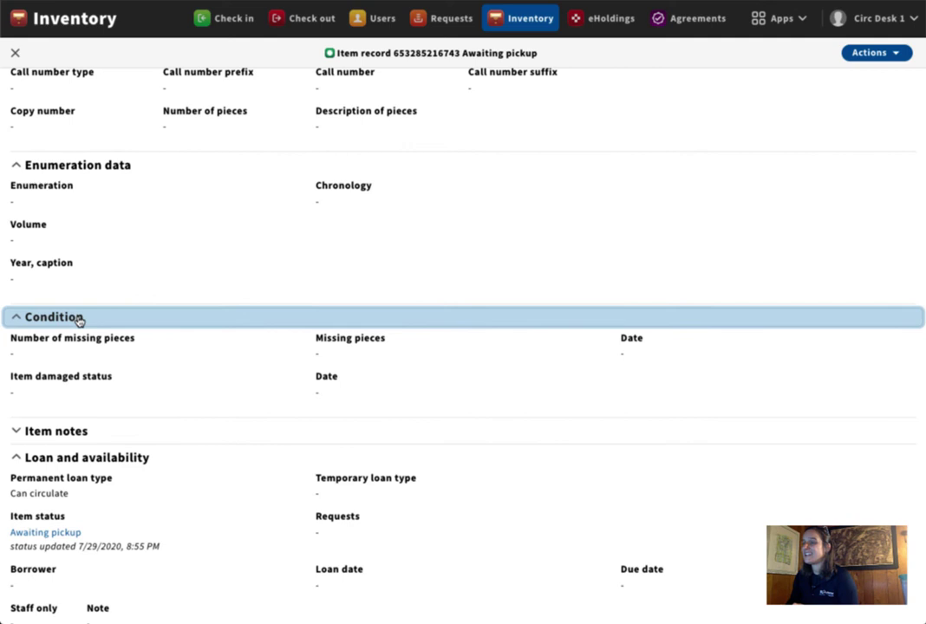
{"action": "scroll", "coordinate": [78, 319], "scroll_direction": "down", "scroll_amount": 2}
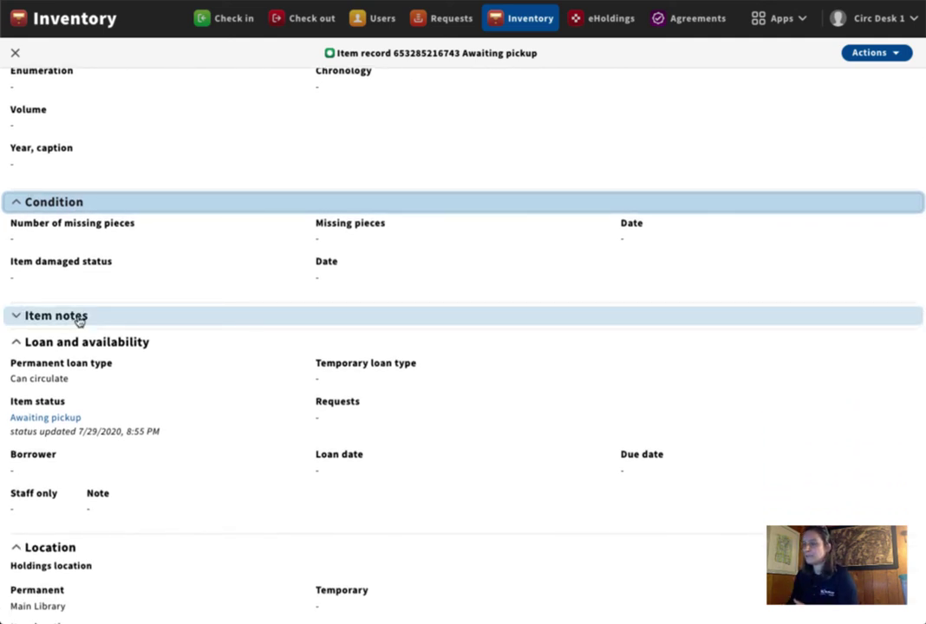
{"action": "scroll", "coordinate": [78, 320], "scroll_direction": "down", "scroll_amount": 1}
{"action": "left_click", "coordinate": [83, 256]}
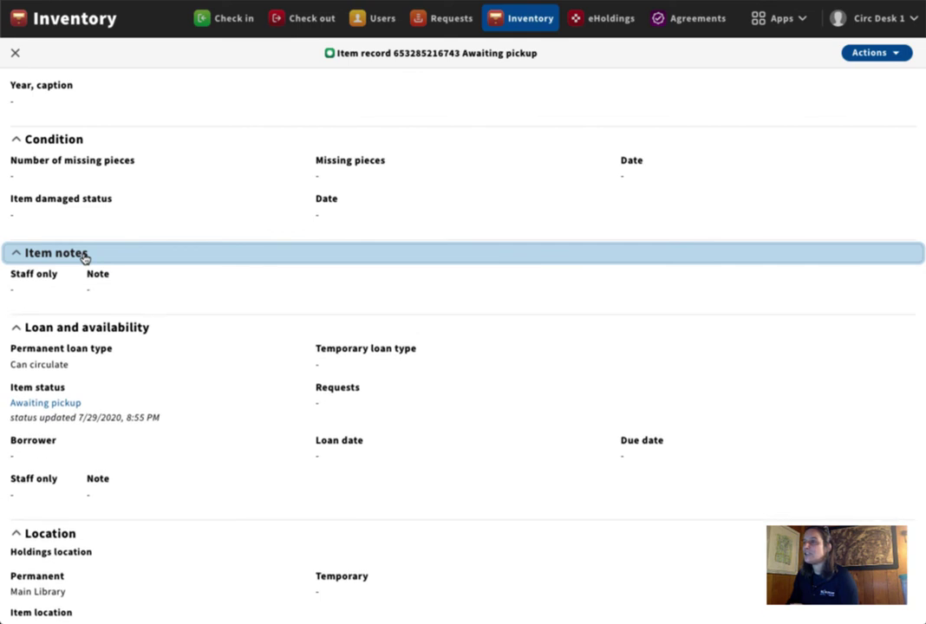
{"action": "scroll", "coordinate": [83, 255], "scroll_direction": "down", "scroll_amount": 1}
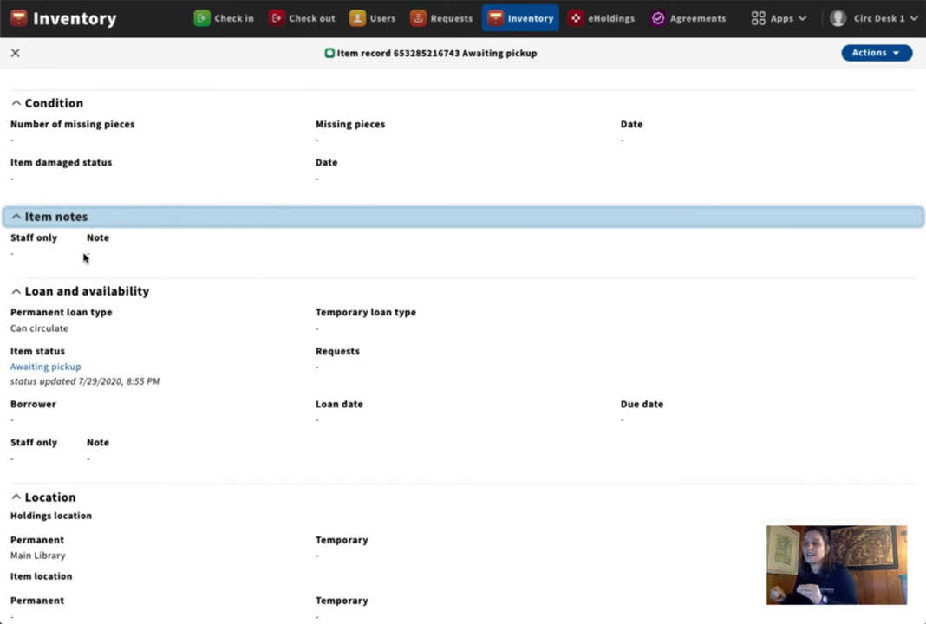
- Review the item's Loan and availability details, highlighting the permanent loan type, and look over its location data
{"action": "scroll", "coordinate": [83, 257], "scroll_direction": "down", "scroll_amount": 3}
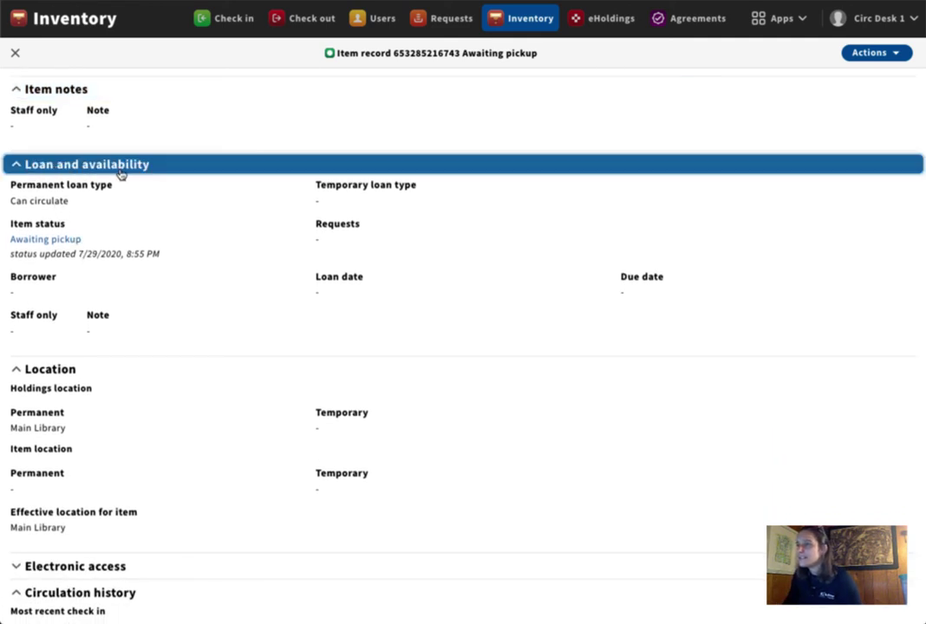
{"action": "left_click", "coordinate": [187, 170]}
{"action": "left_click", "coordinate": [145, 287]}
{"action": "scroll", "coordinate": [144, 287], "scroll_direction": "down", "scroll_amount": 4}
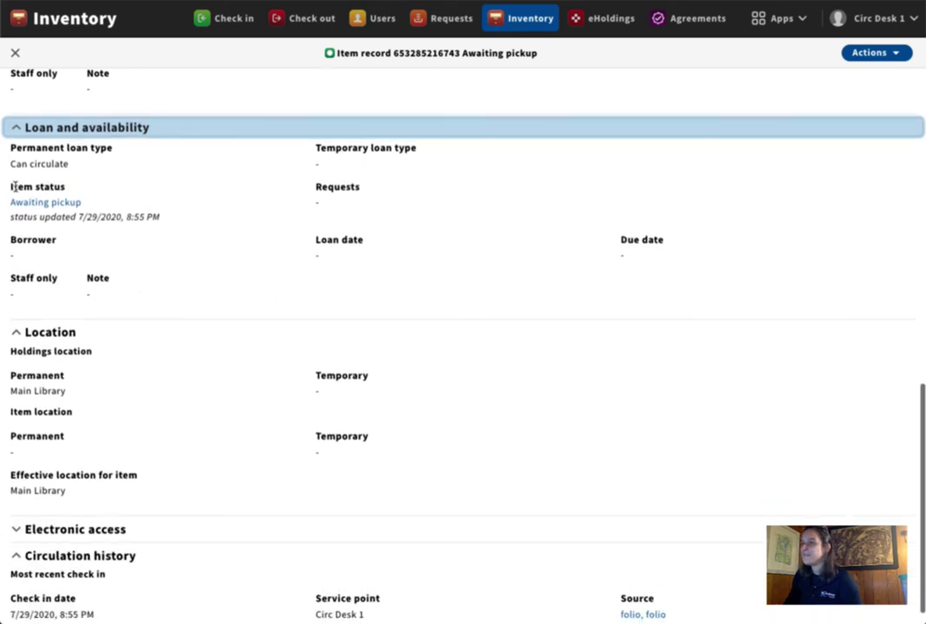
{"action": "left_click_drag", "start_coordinate": [8, 163], "coordinate": [87, 171]}
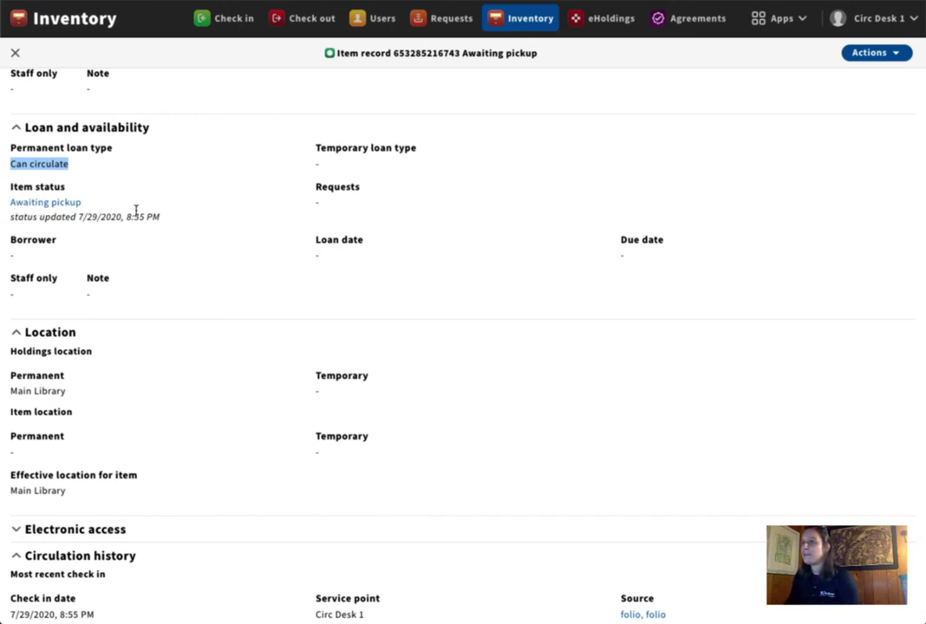
{"action": "scroll", "coordinate": [140, 209], "scroll_direction": "down", "scroll_amount": 1}
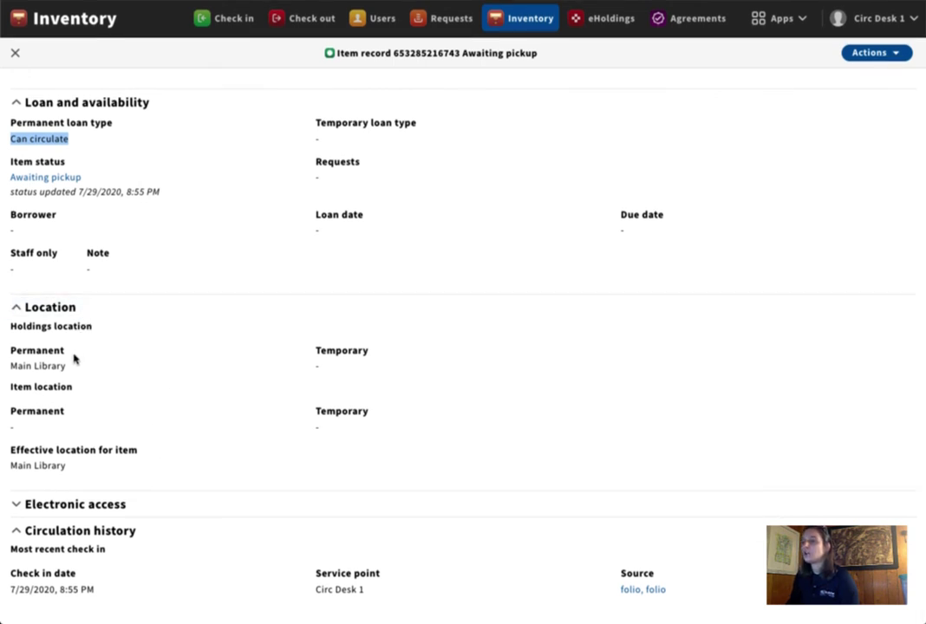
- Expand the Electronic access section and examine the most recent check-in in the circulation history
{"action": "left_click", "coordinate": [118, 507]}
{"action": "scroll", "coordinate": [168, 444], "scroll_direction": "down", "scroll_amount": 1}
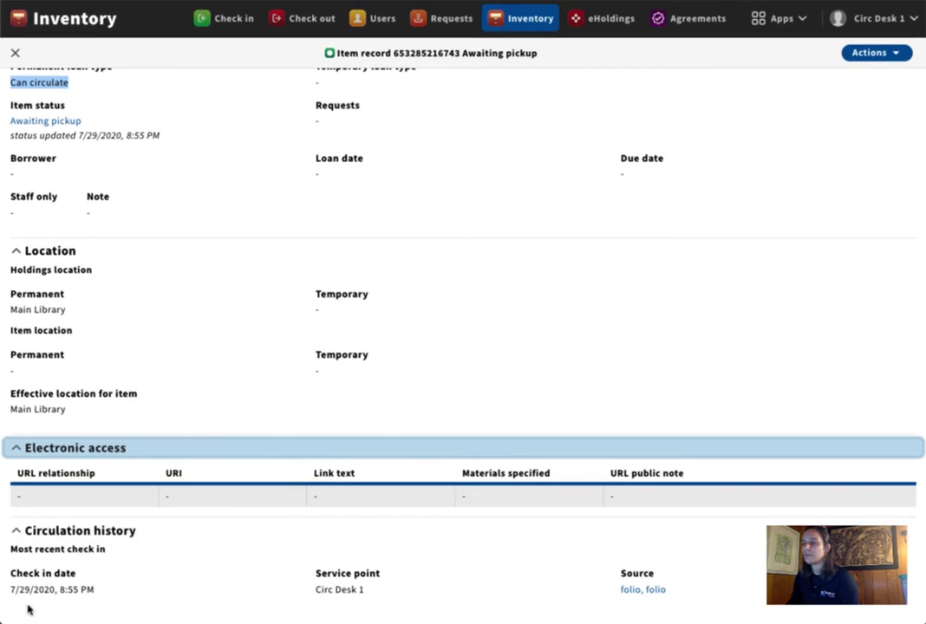
{"action": "left_click", "coordinate": [11, 574]}
{"action": "left_click_drag", "start_coordinate": [12, 574], "coordinate": [144, 595]}
- Show the actions available for Temeraire's item record and close the record
{"action": "scroll", "coordinate": [144, 595], "scroll_direction": "up", "scroll_amount": 15}
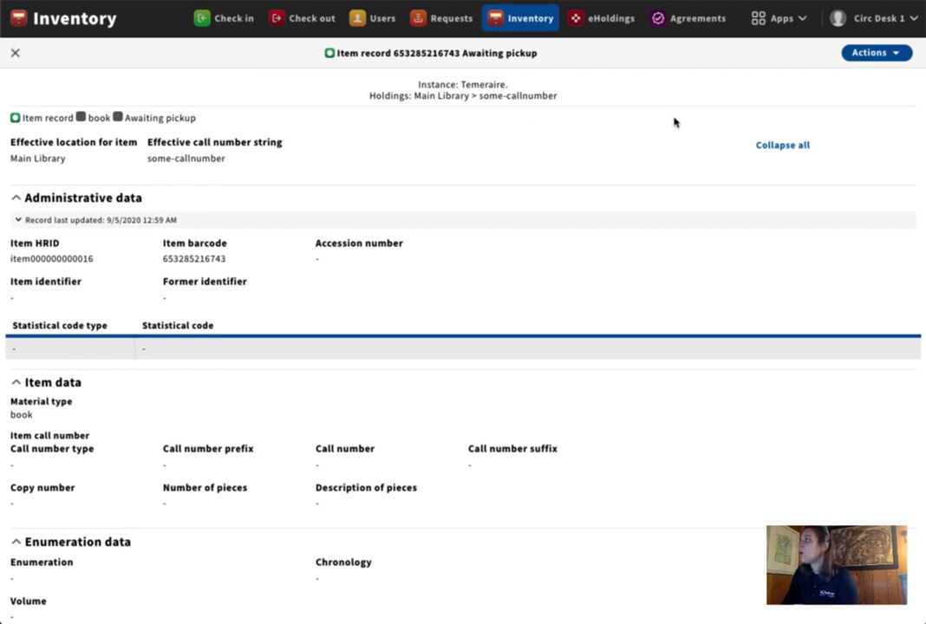
{"action": "left_click", "coordinate": [889, 60]}
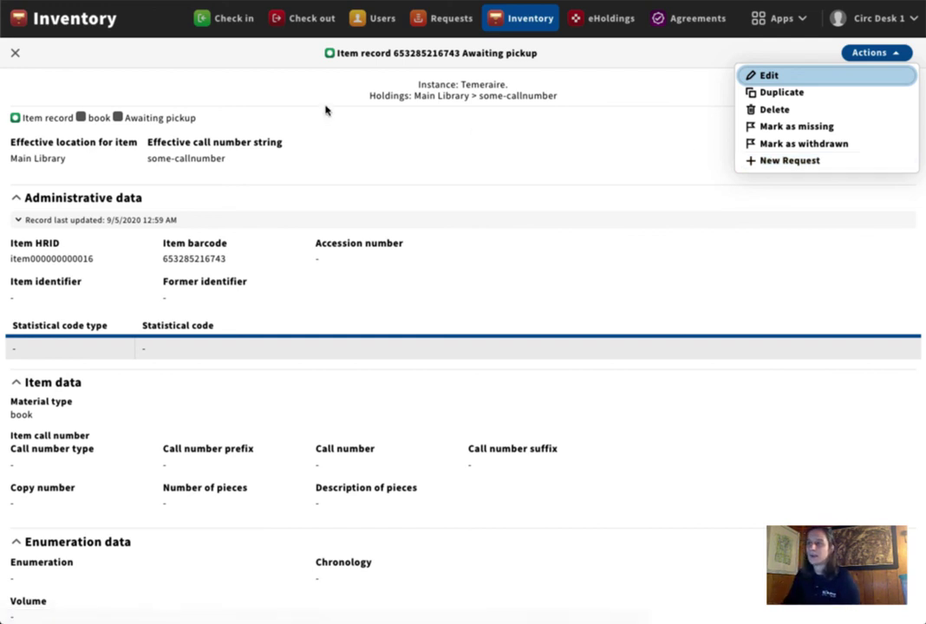
{"action": "left_click", "coordinate": [15, 53]}
- Compare the search filters offered for instances, holdings and items, ending on item searching
{"action": "left_click", "coordinate": [45, 90]}
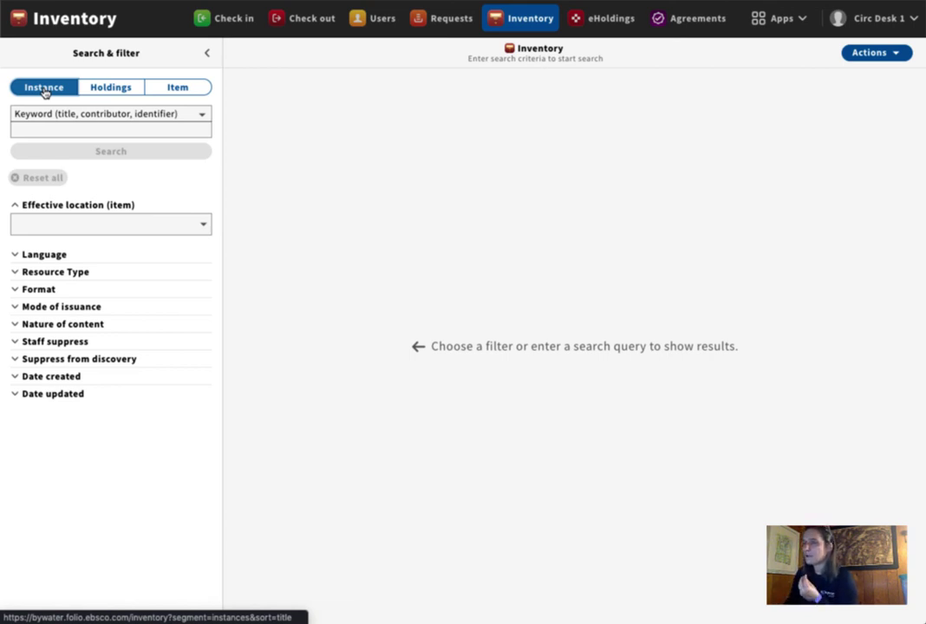
{"action": "left_click", "coordinate": [113, 88]}
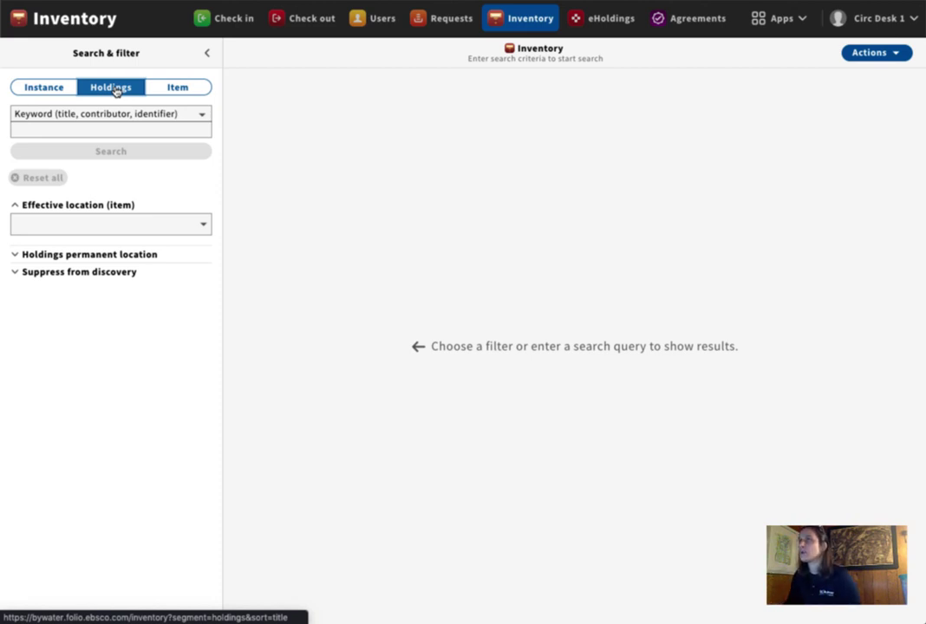
{"action": "left_click", "coordinate": [187, 92]}
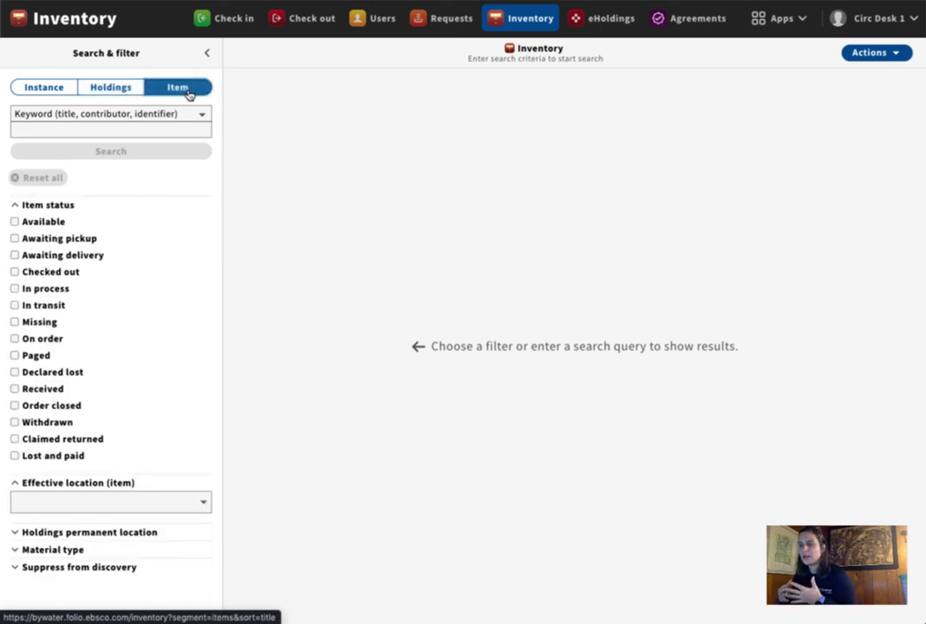